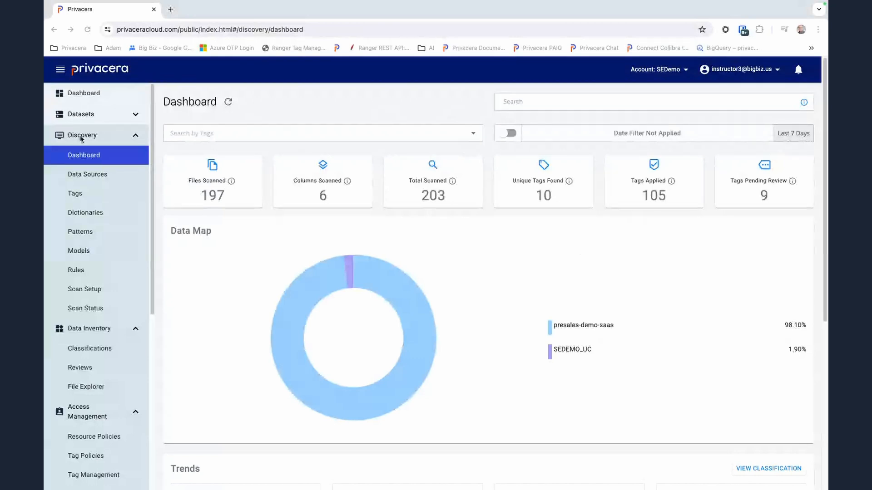
Step: View the Discovery dashboard and open the list of Discovery data sources
left_click(80, 156)
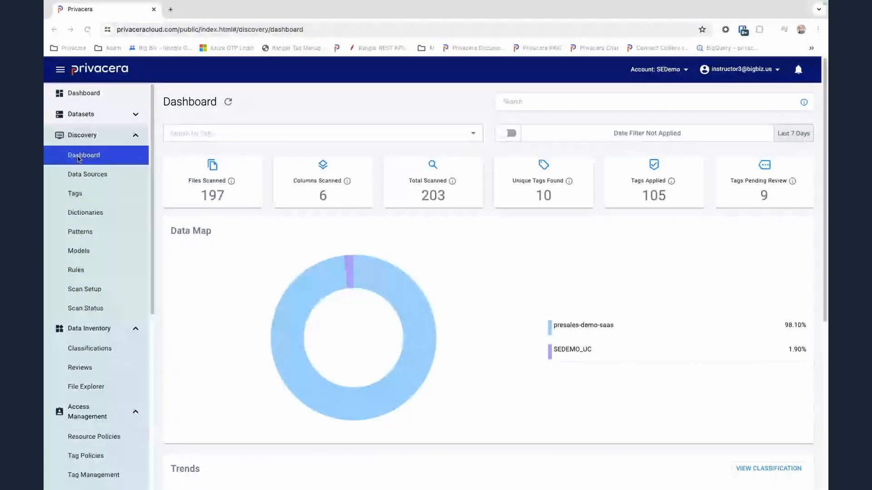
left_click(87, 176)
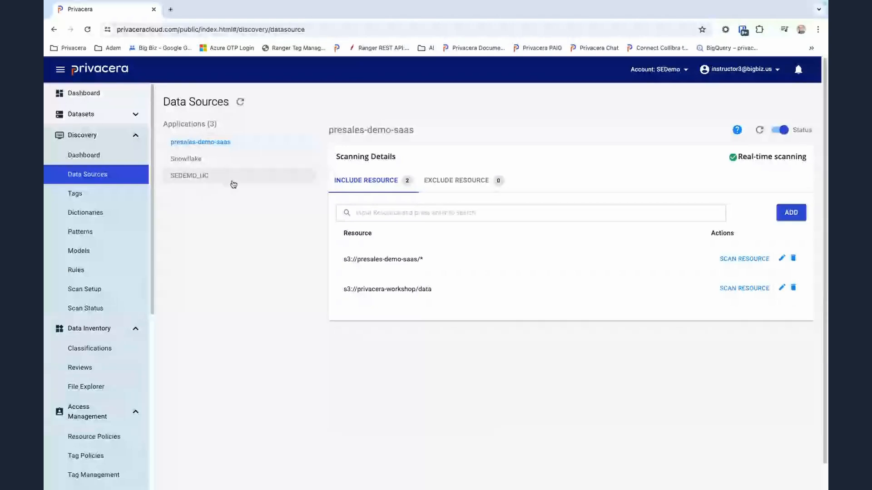
Step: Open the SEDEMO_UC connection of the Databricks Unity Catalog application from the connected applications in the settings
left_click_drag(153, 267, 147, 469)
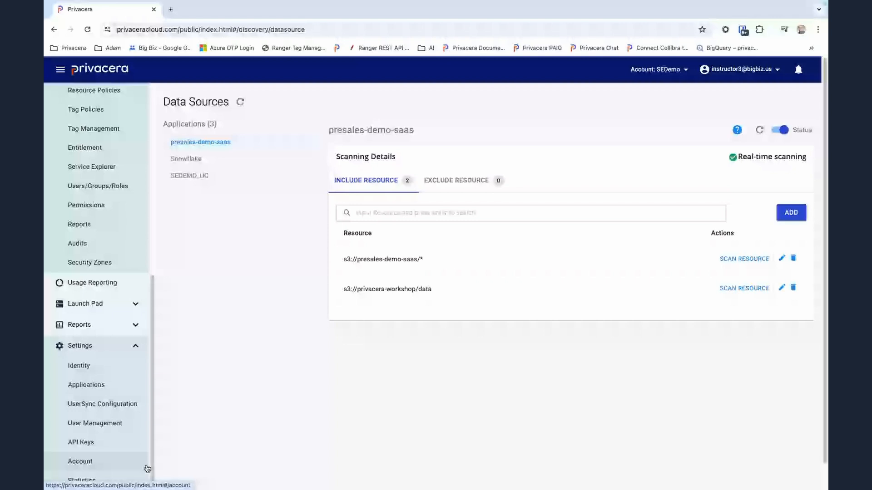
left_click(84, 386)
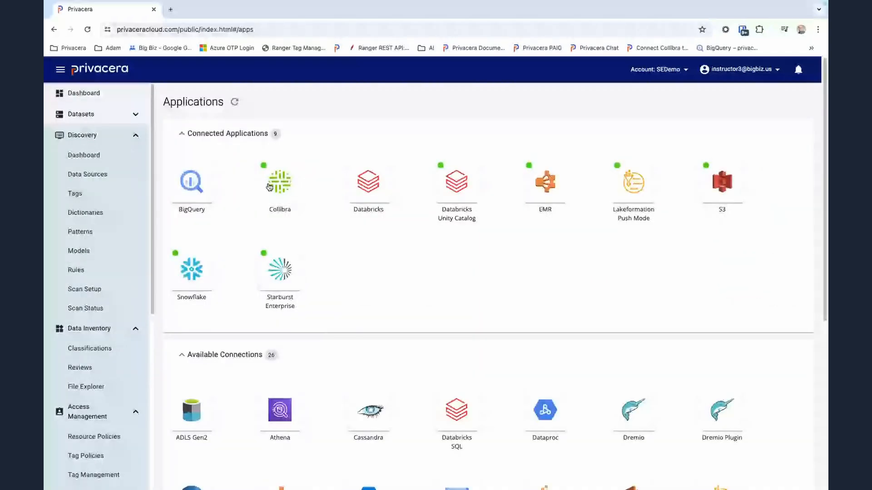
left_click(455, 224)
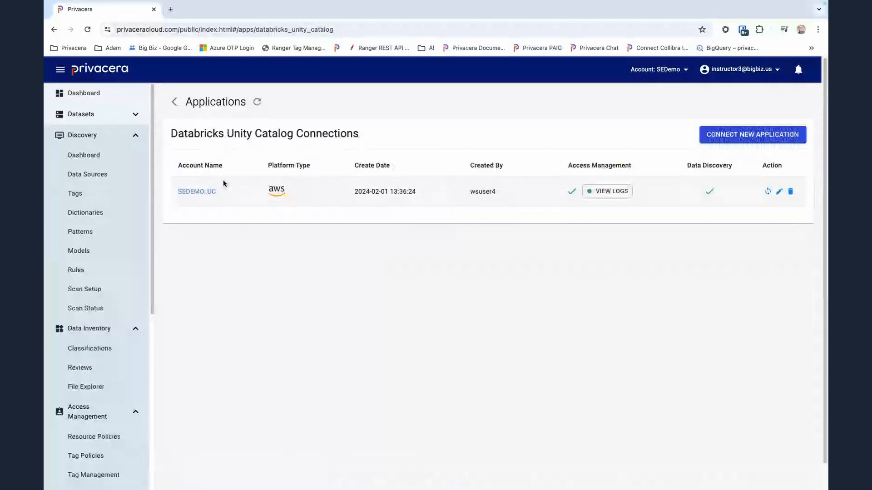
left_click(201, 193)
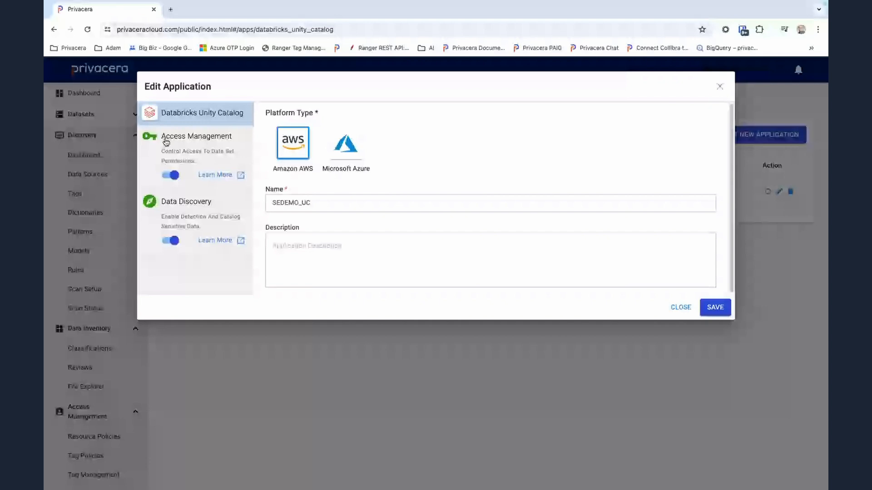
Step: Examine the connection's basic JDBC settings for Data Discovery and close the application without saving
left_click(186, 214)
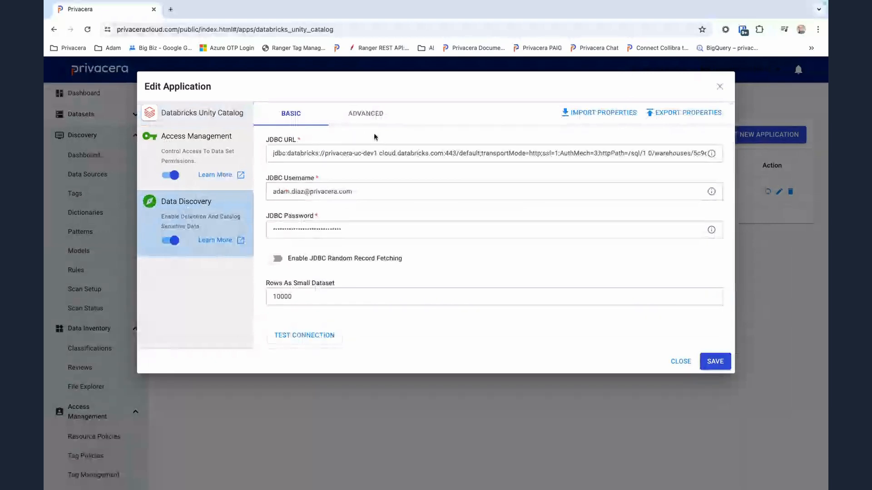
left_click(324, 153)
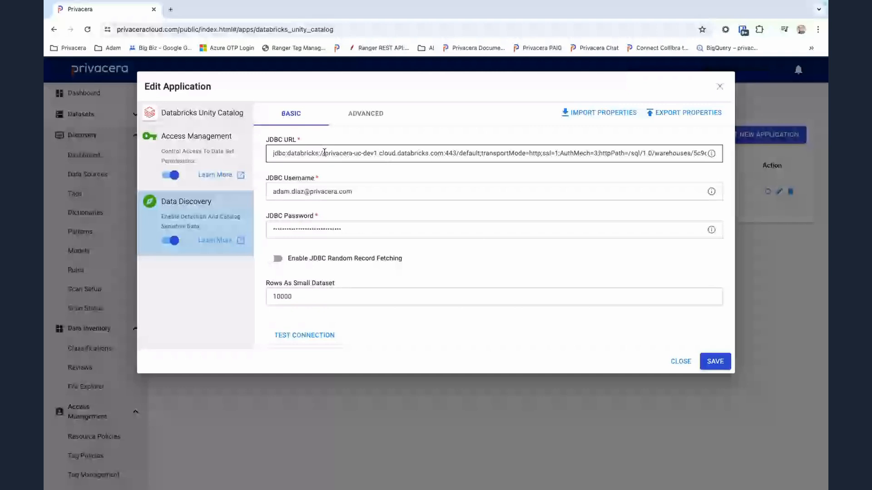
left_click(376, 267)
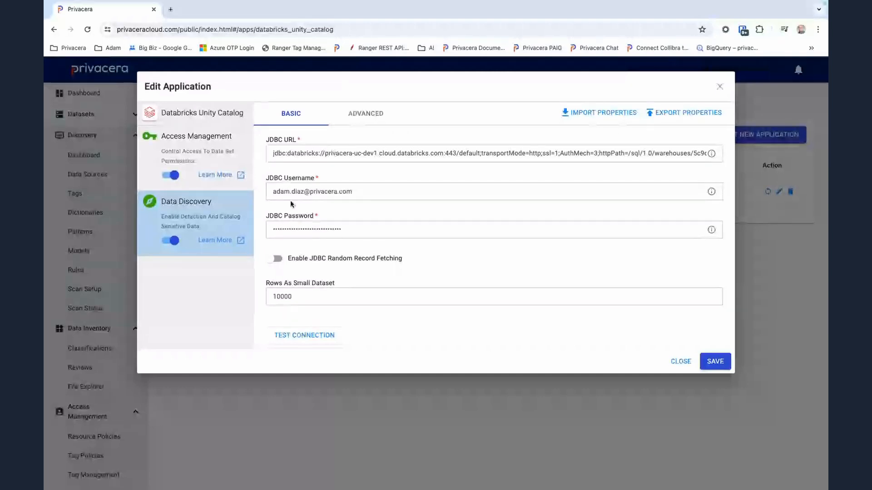
left_click(672, 364)
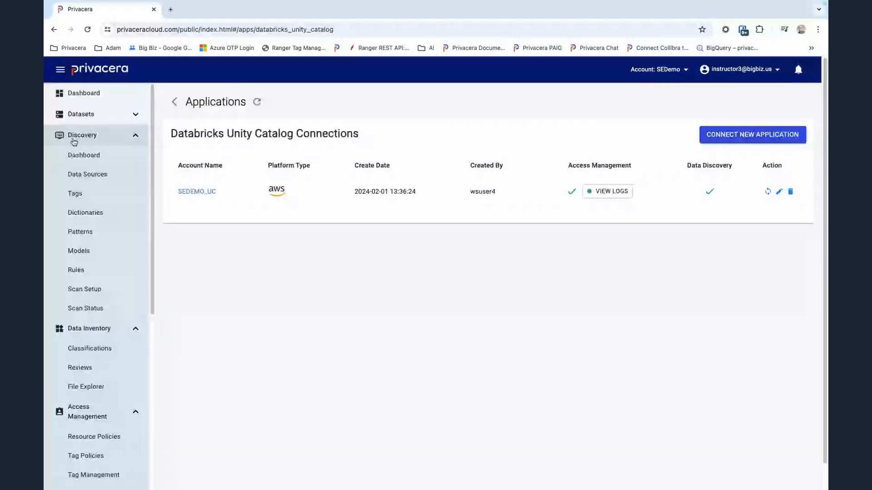
Step: Return to the Discovery data sources and examine the S3 resources included for scanning under presales-demo-saas
left_click(102, 174)
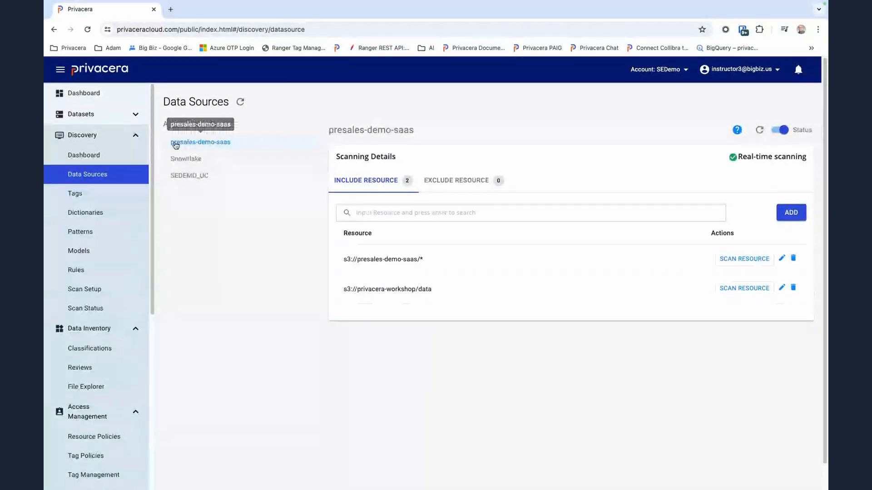
triple_click(343, 134)
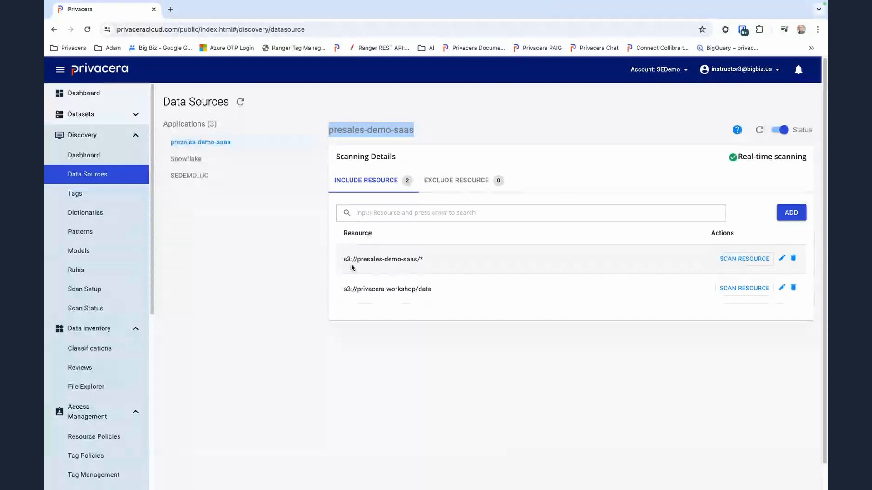
left_click(421, 261)
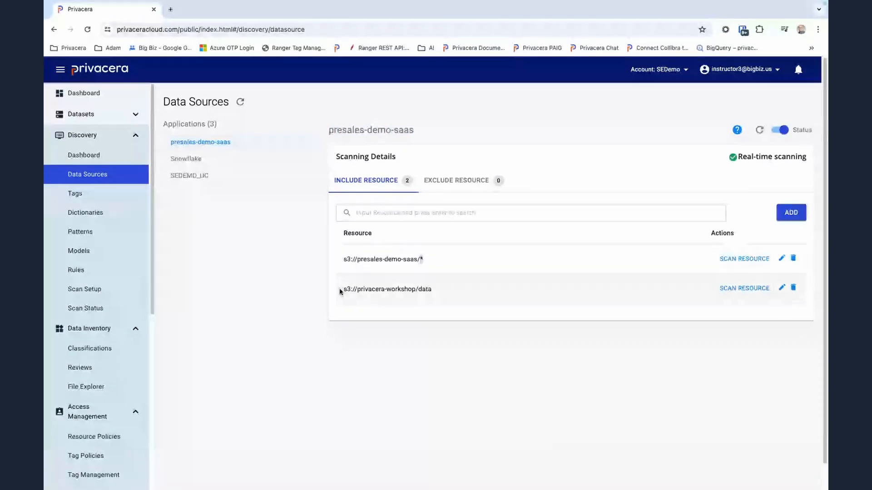
left_click_drag(419, 290, 430, 291)
left_click(433, 294)
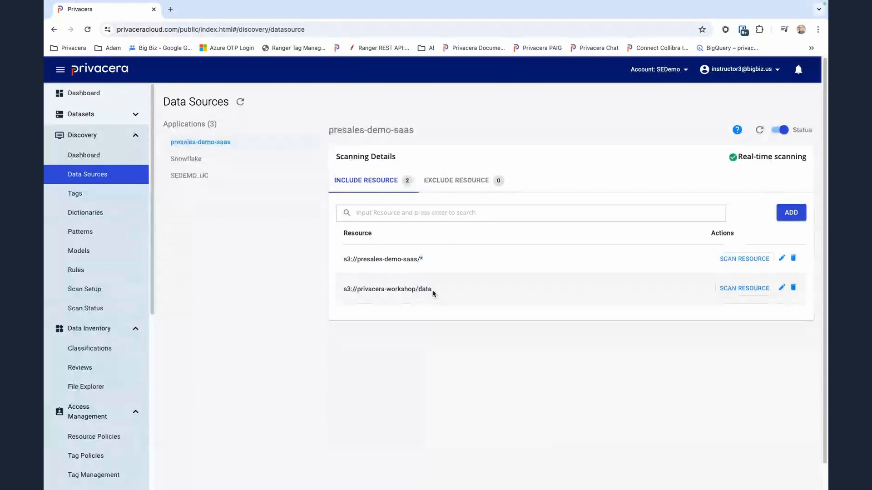
left_click_drag(434, 290, 341, 292)
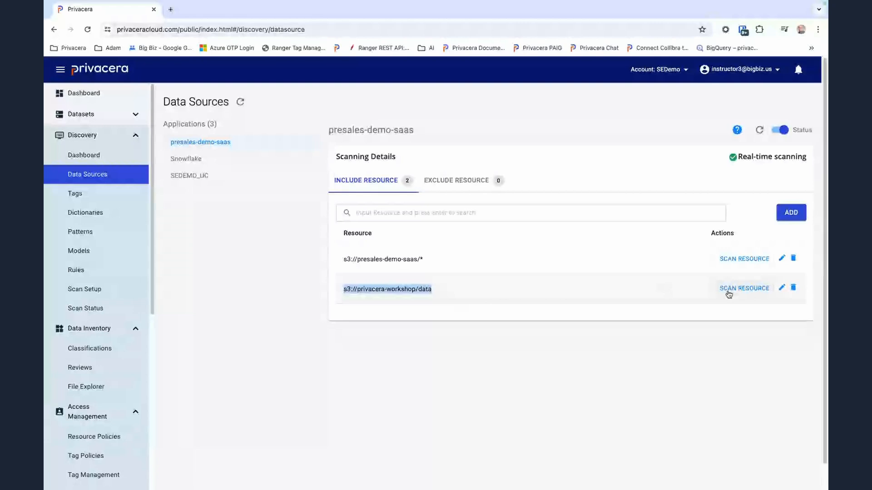
Step: Examine the database, schema and table included for scanning under the Snowflake data source
left_click(195, 159)
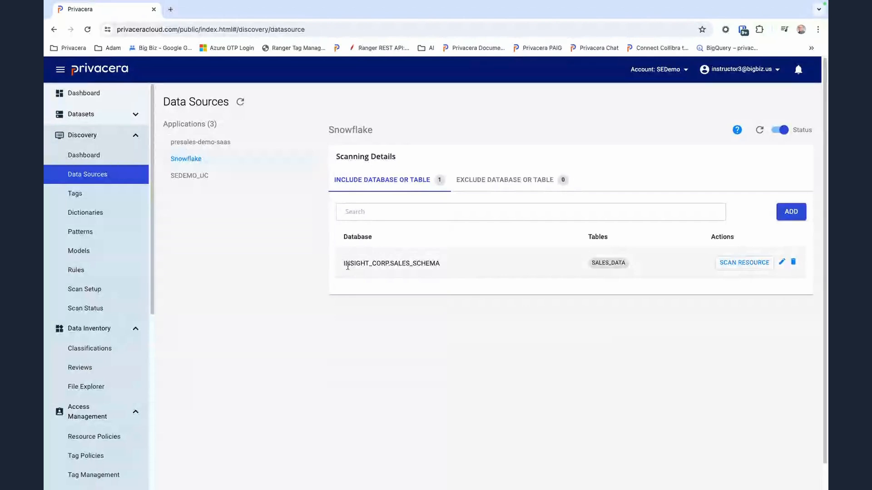
left_click_drag(343, 263, 385, 262)
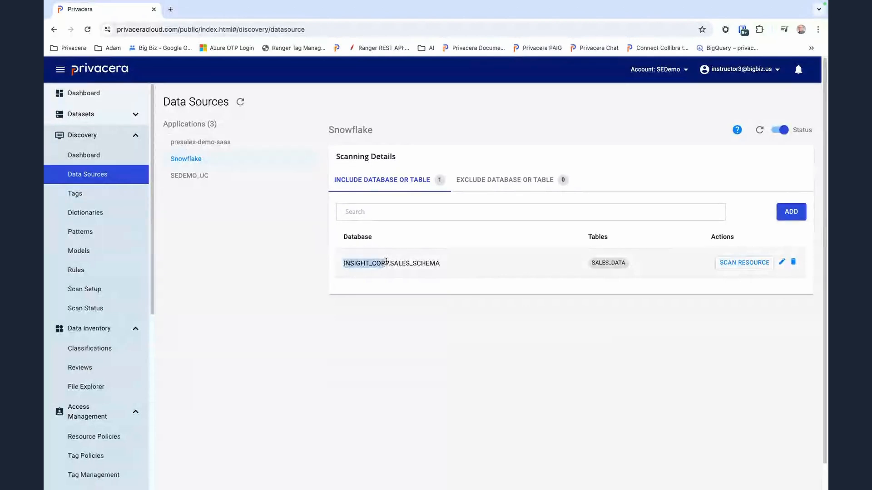
left_click(386, 263)
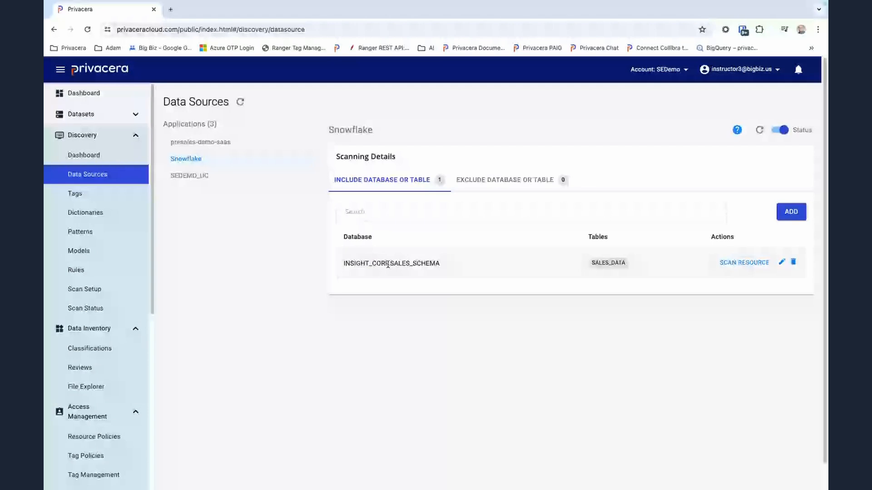
left_click_drag(389, 263, 354, 264)
left_click(440, 271)
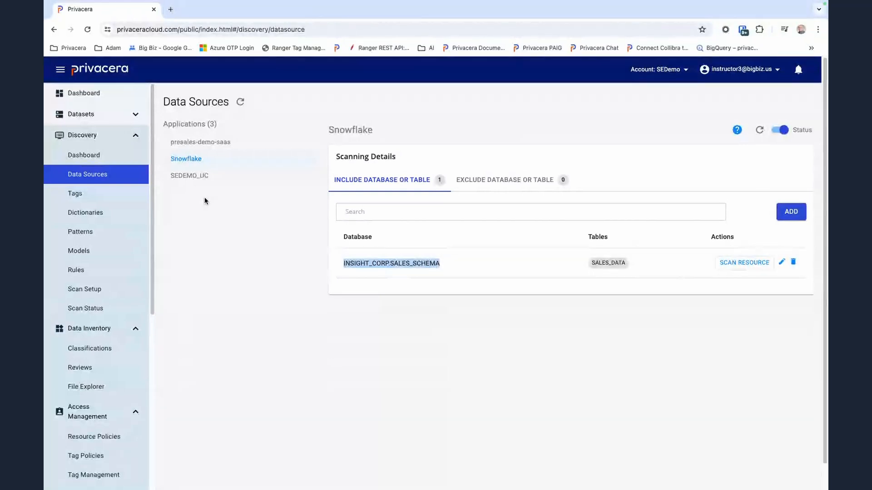
Step: Start a new included database or table entry for SEDEMO_UC with databasename.schema as the database name
left_click(185, 180)
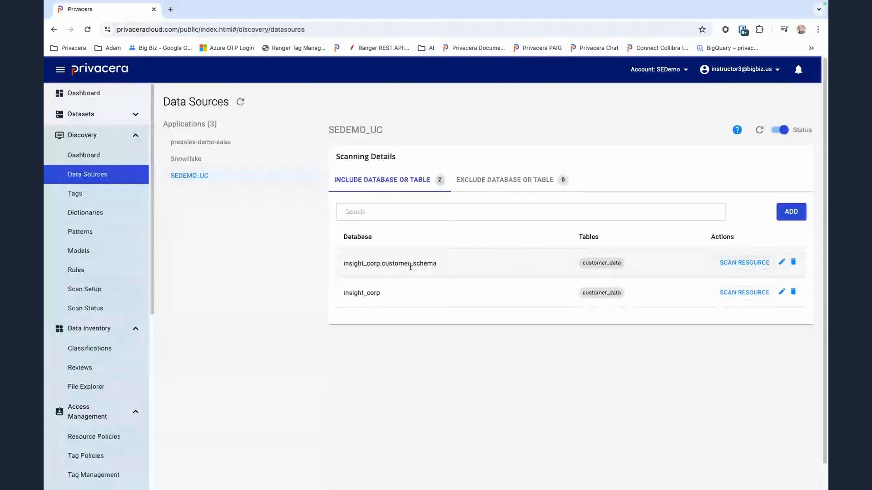
left_click(792, 217)
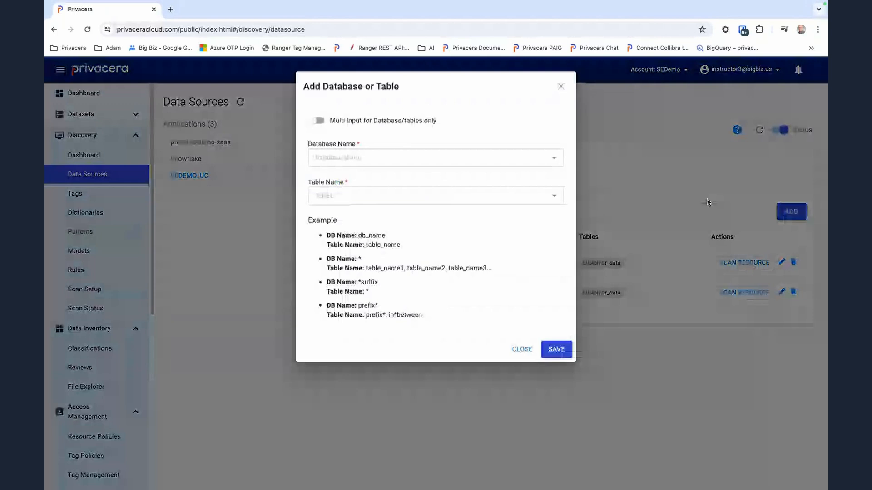
left_click(444, 161)
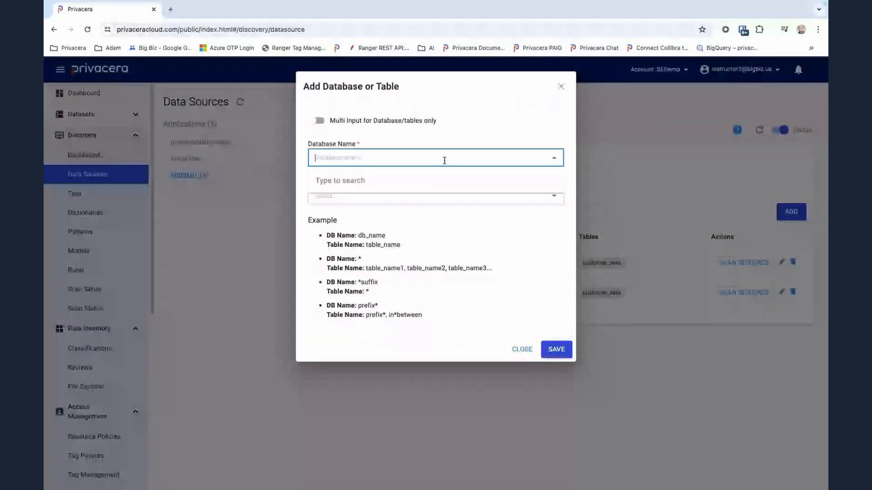
left_click(435, 158)
type("databa")
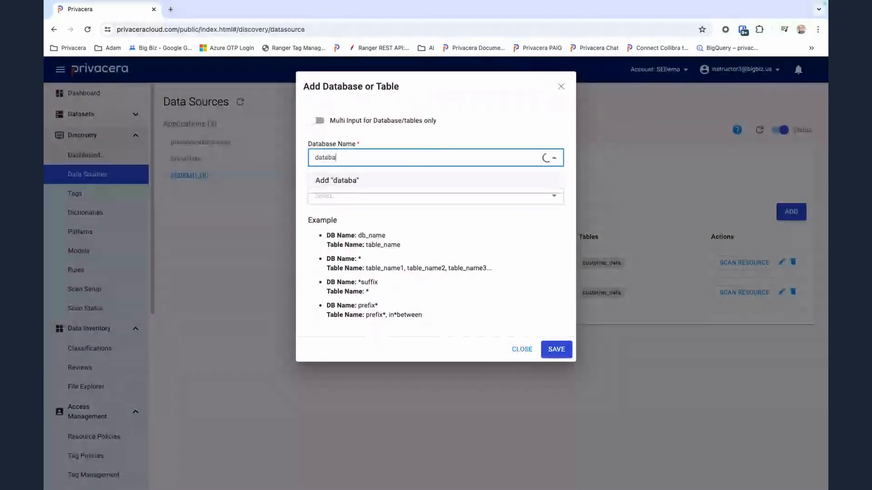
type("sename")
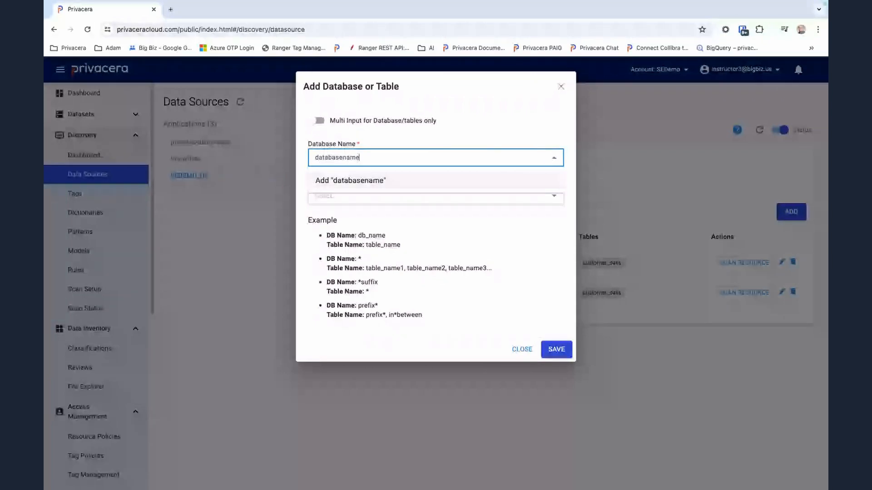
type(".schema")
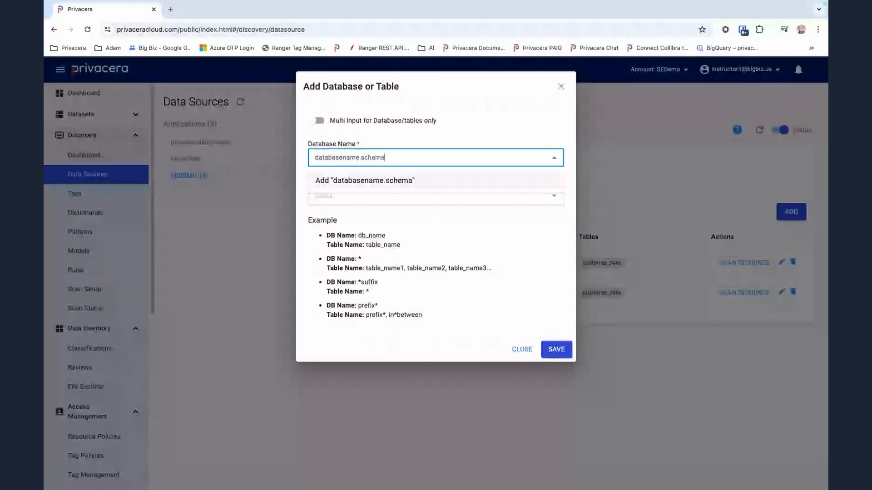
left_click(349, 180)
Step: Add tablename as the table name, review the naming examples, and close the entry without saving
left_click(354, 194)
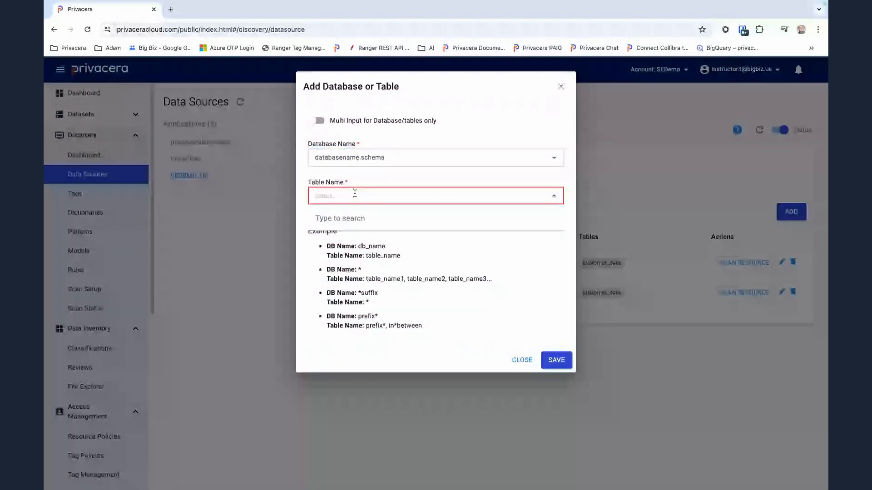
type("tablenam")
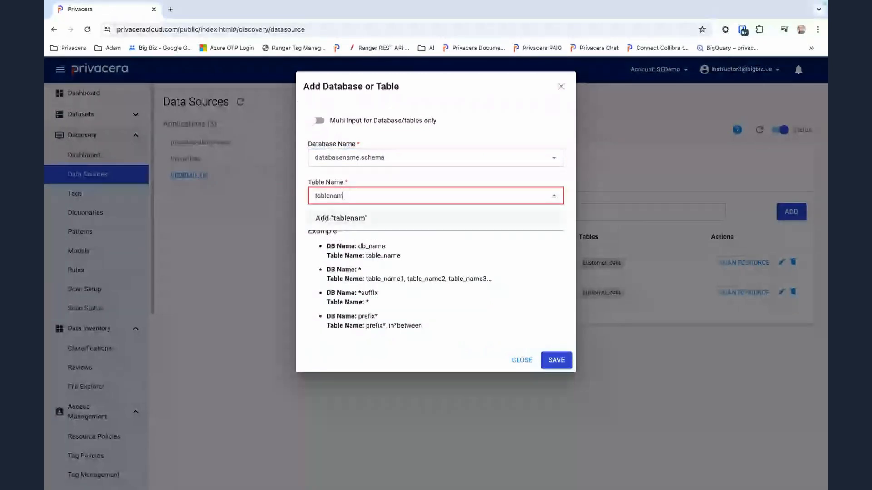
type("e")
left_click(338, 219)
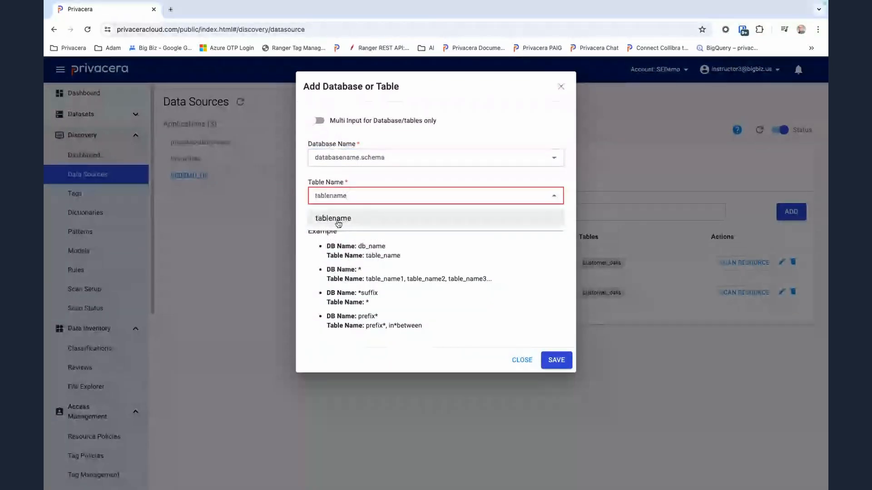
left_click(338, 222)
left_click_drag(342, 235, 478, 320)
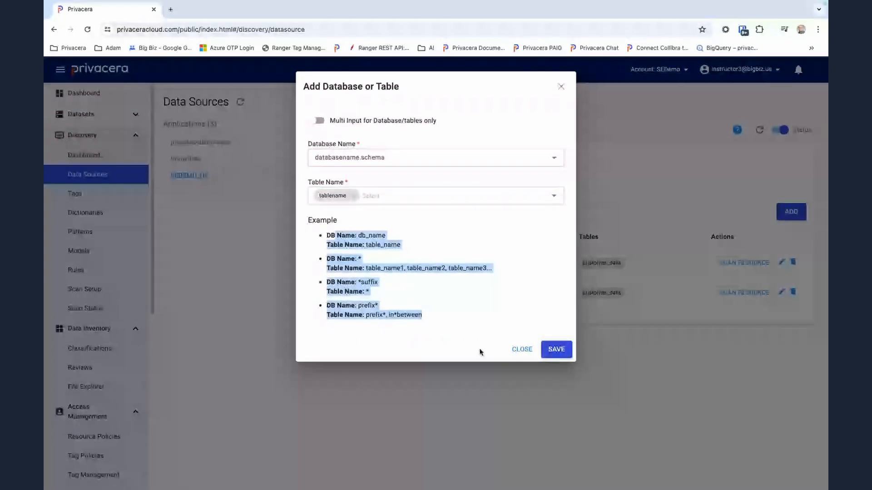
left_click(520, 350)
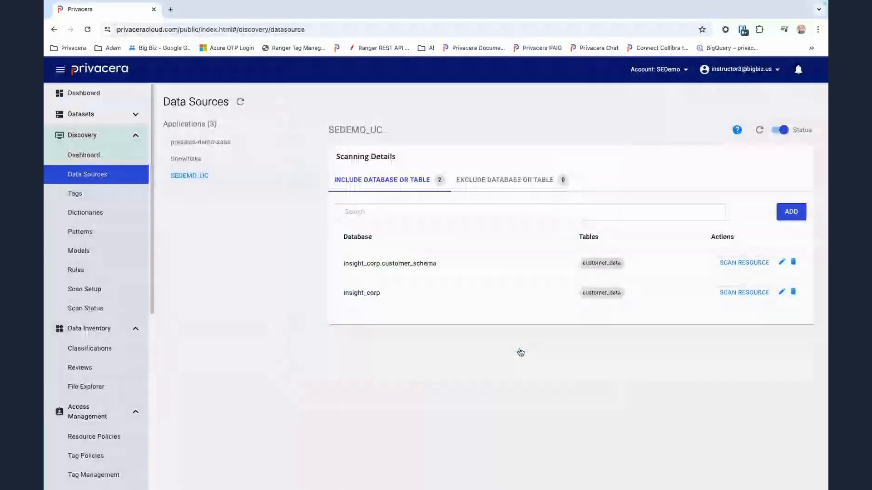